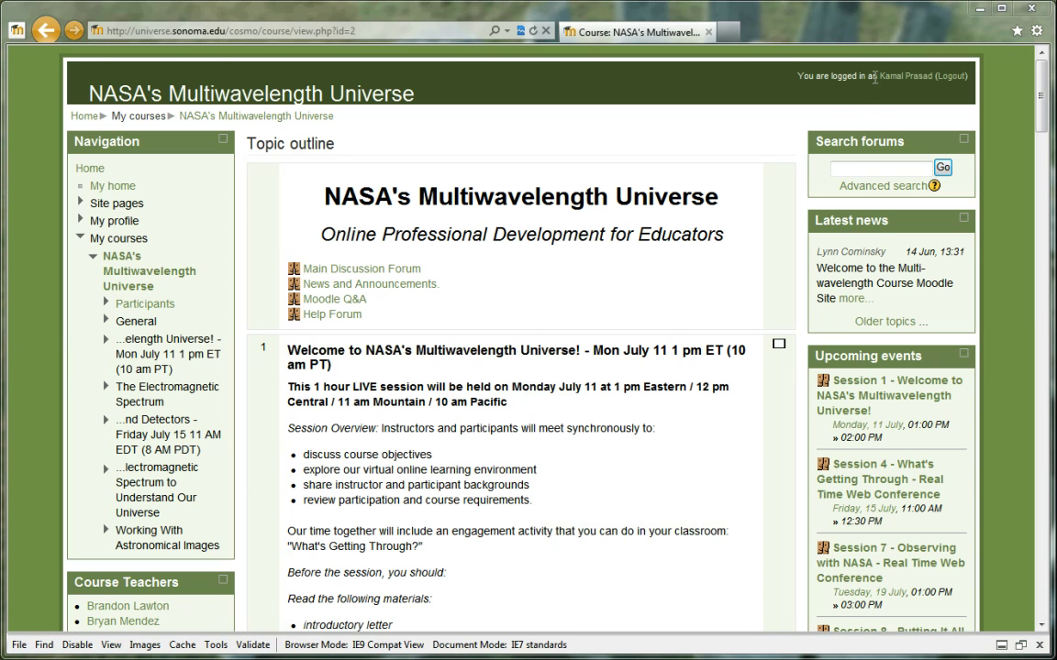
# Step: Open your own profile for editing and paste the prepared biography text into the Description
pyautogui.click(890, 77)
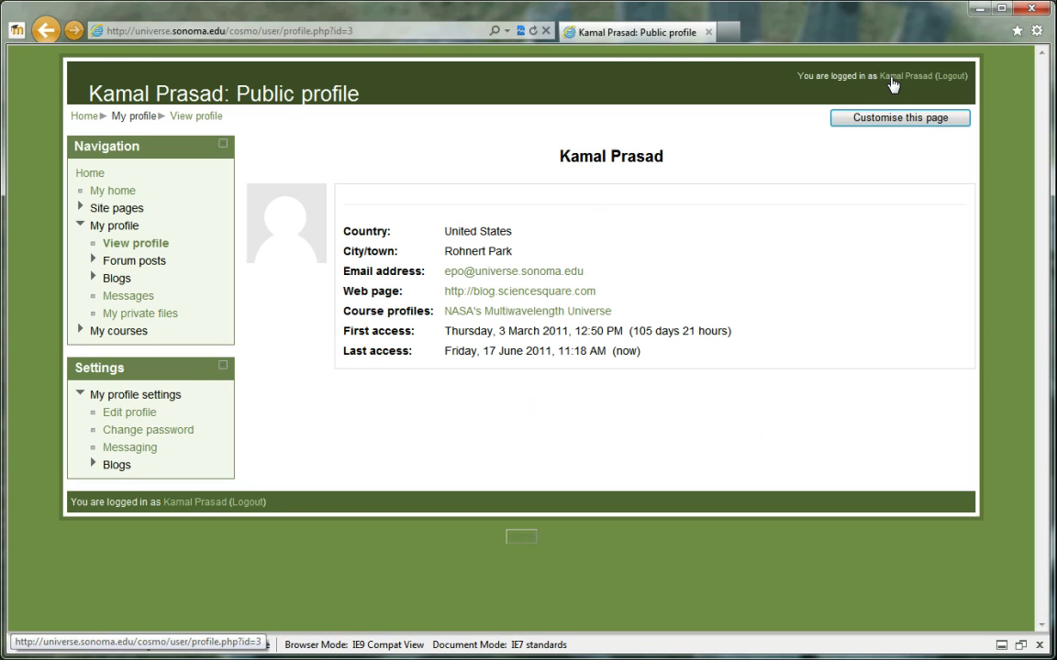
pyautogui.click(144, 418)
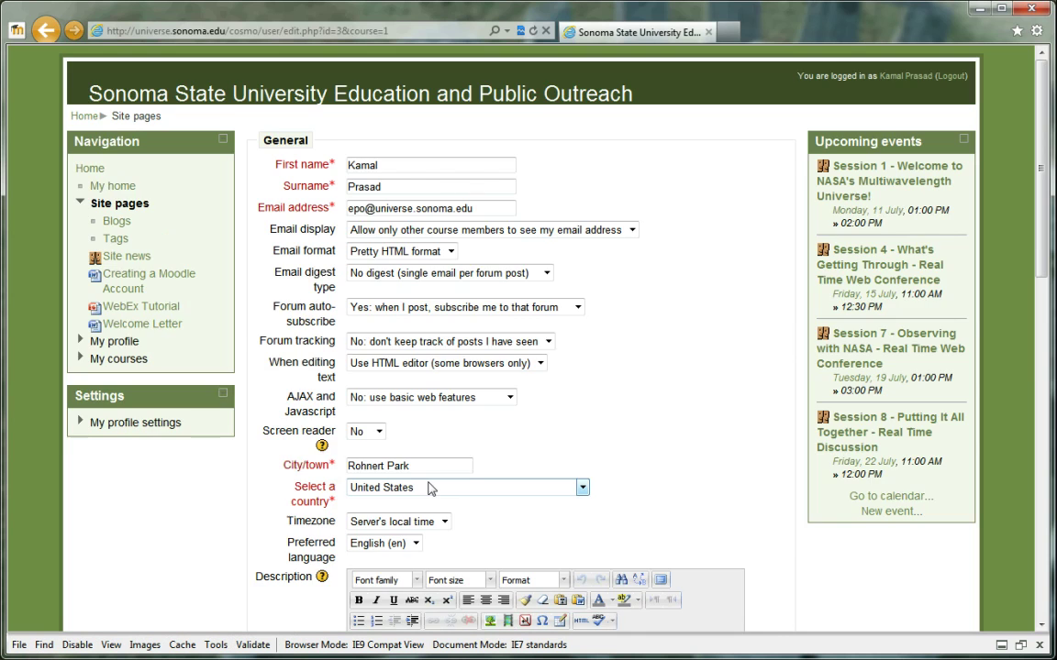
pyautogui.scroll(-3, 430, 488)
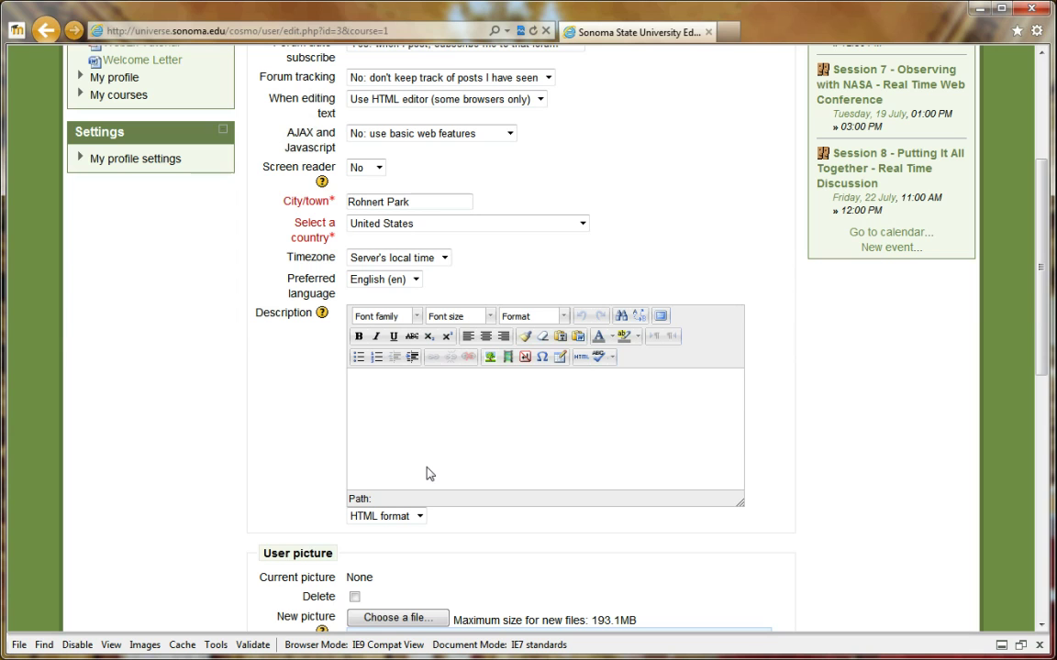
pyautogui.click(426, 457)
pyautogui.hotkey('ctrl', 'v')
# Step: Upload profile_pic from the temp folder as the new user picture, keeping the license as All rights reserved
pyautogui.scroll(-4, 568, 263)
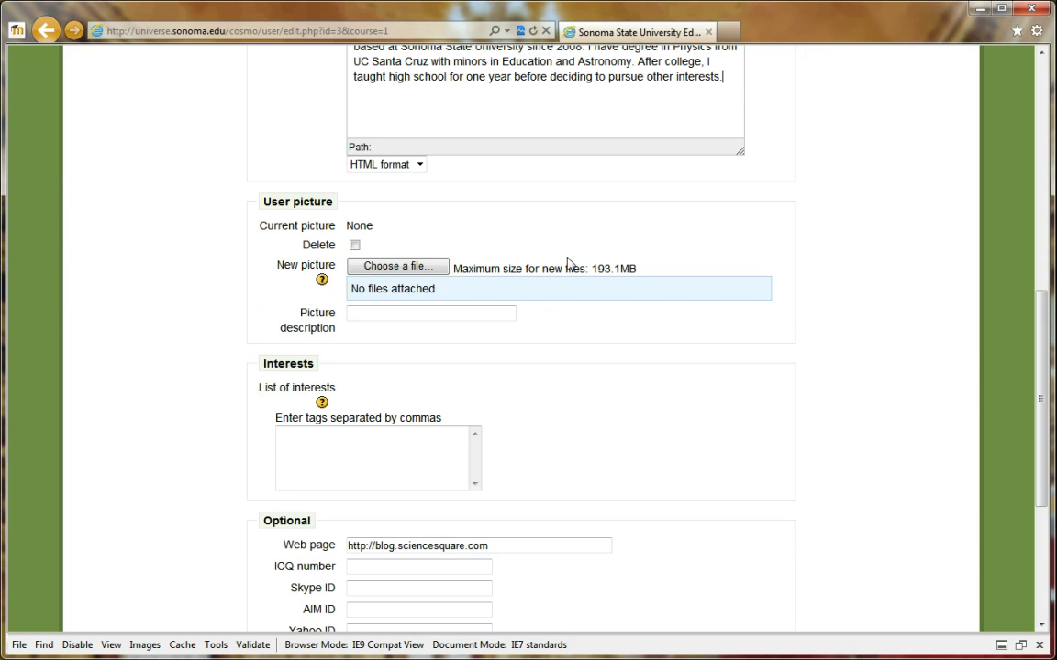
pyautogui.click(410, 268)
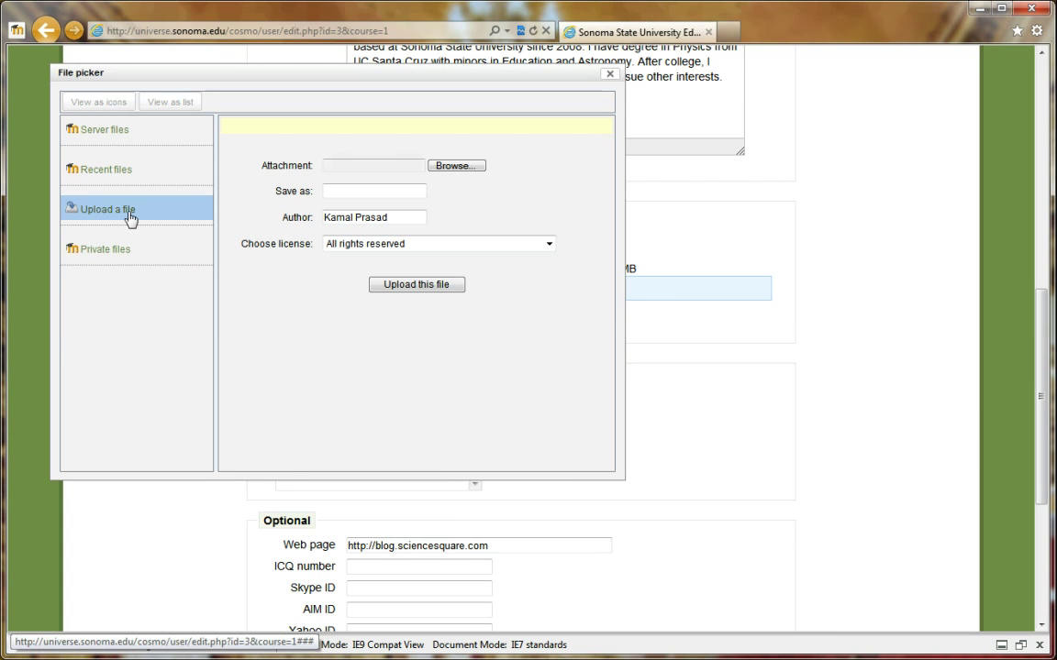
pyautogui.click(451, 166)
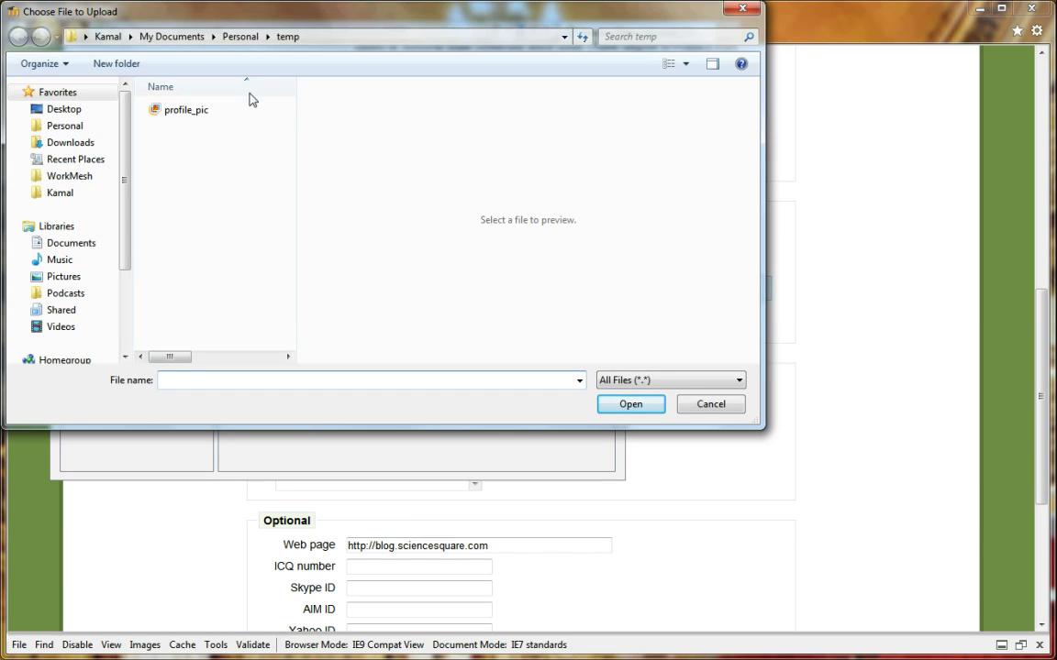
pyautogui.doubleClick(175, 112)
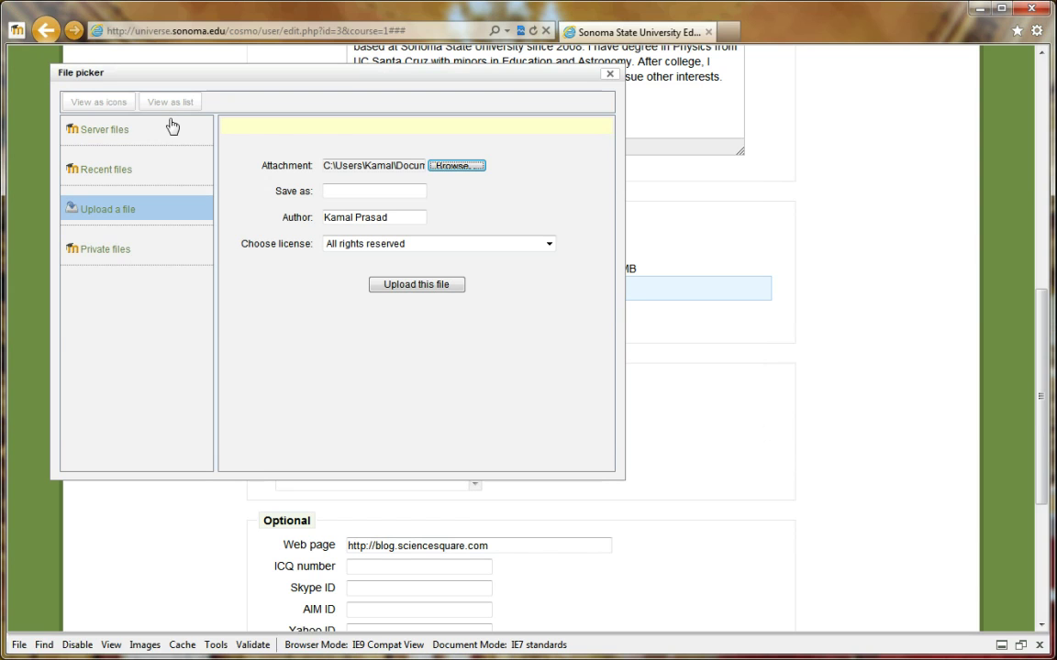
pyautogui.click(441, 288)
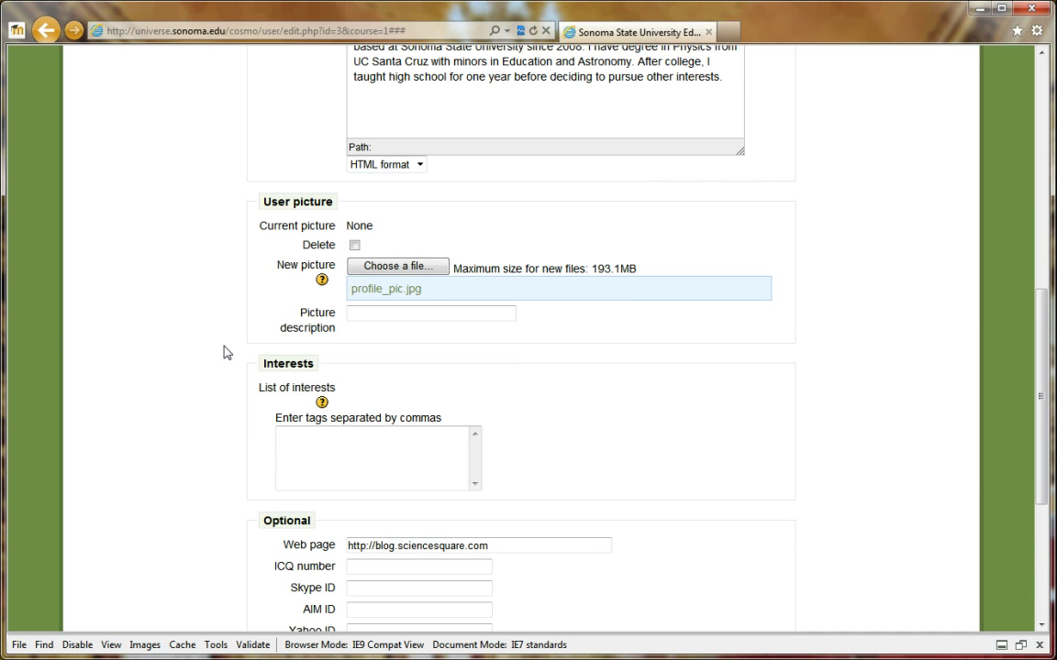
# Step: Set the picture description to "That's me, skydiving!" and save the updated profile
pyautogui.click(362, 313)
pyautogui.click(362, 314)
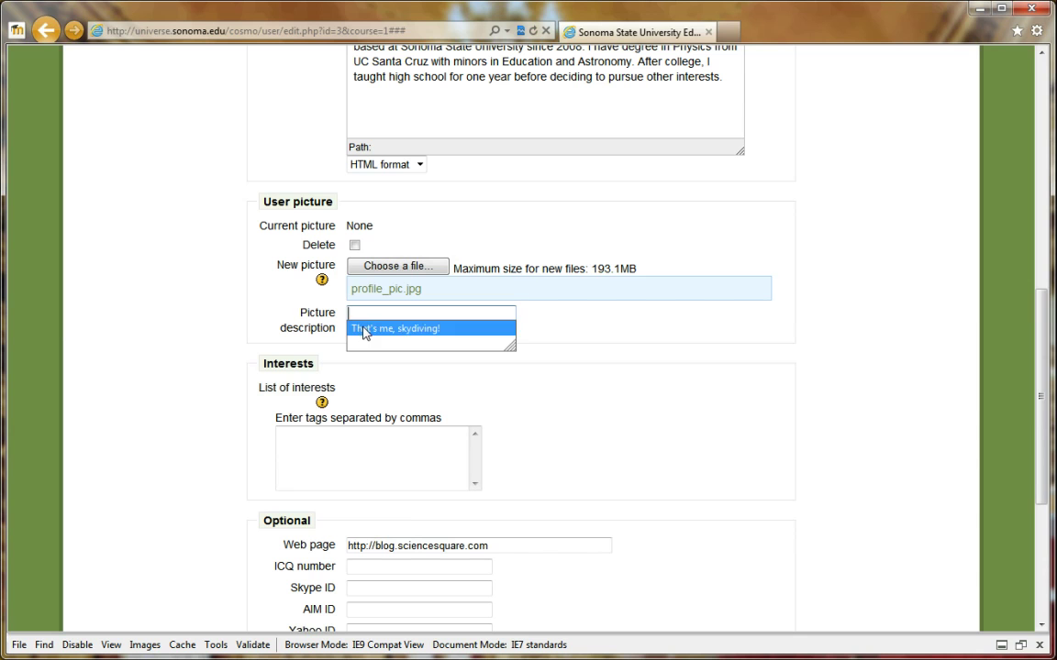
pyautogui.click(364, 330)
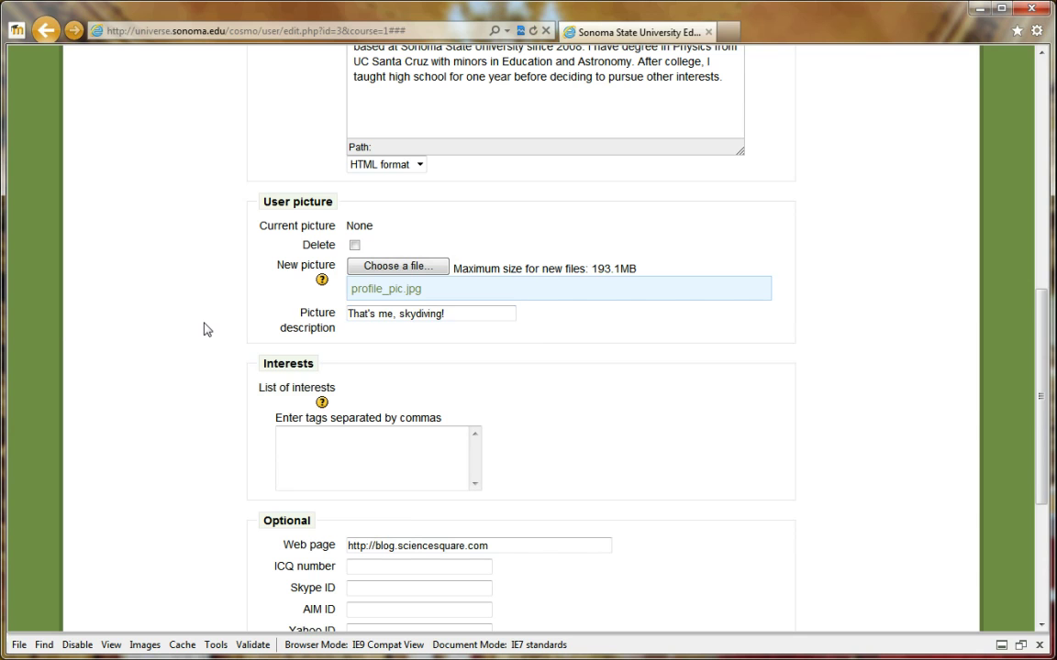
pyautogui.scroll(-5, 205, 329)
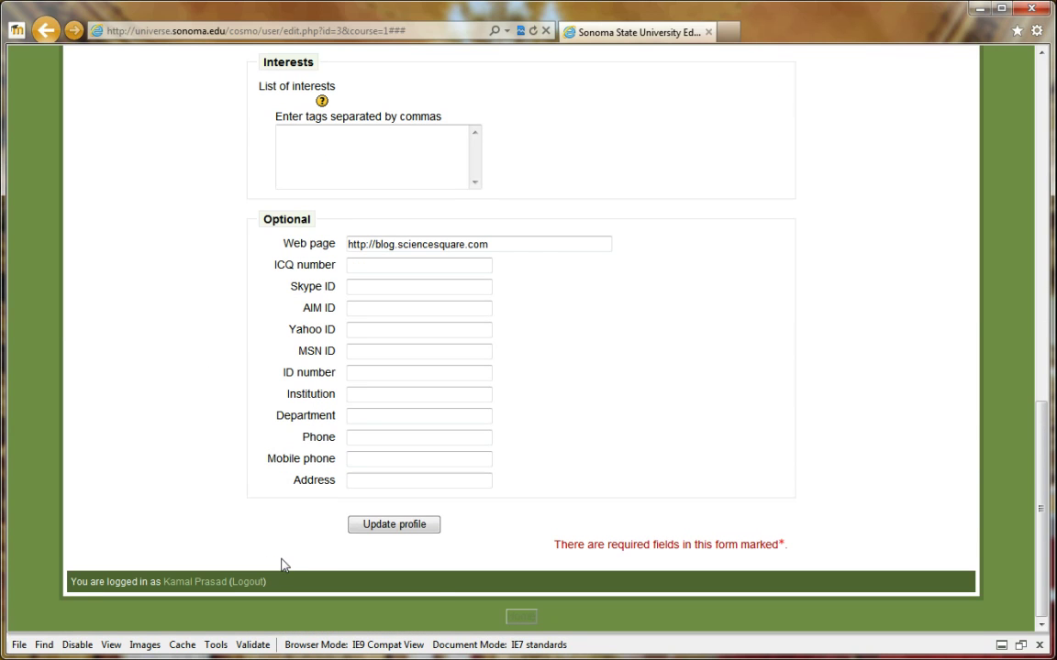
pyautogui.click(412, 532)
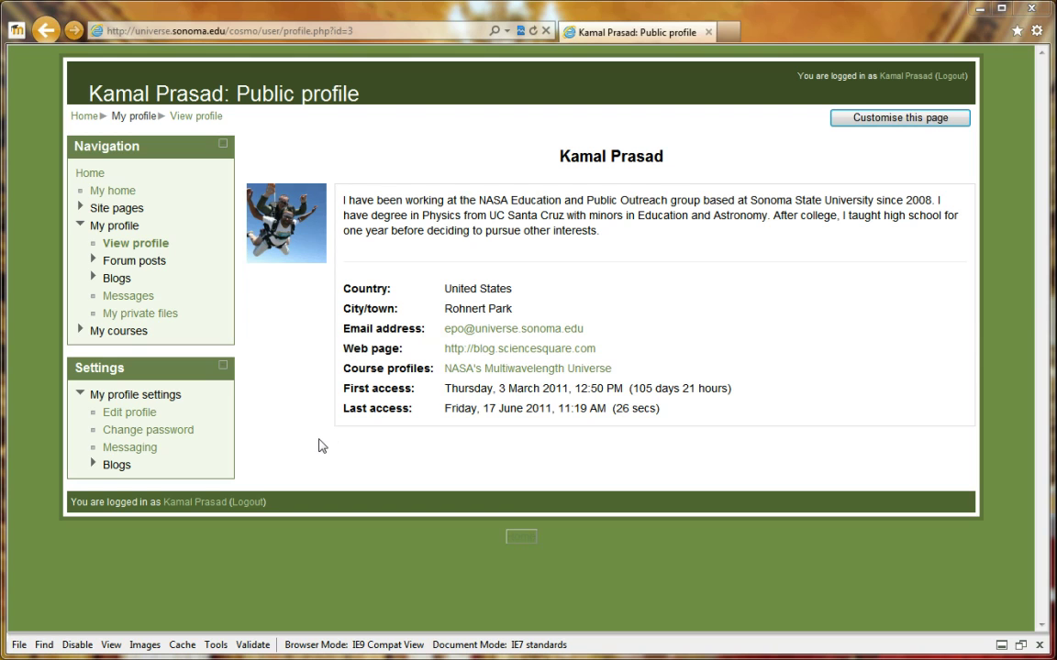
# Step: Go to the NASA's Multiwavelength Universe course and subscribe to its Main Discussion Forum
pyautogui.click(122, 338)
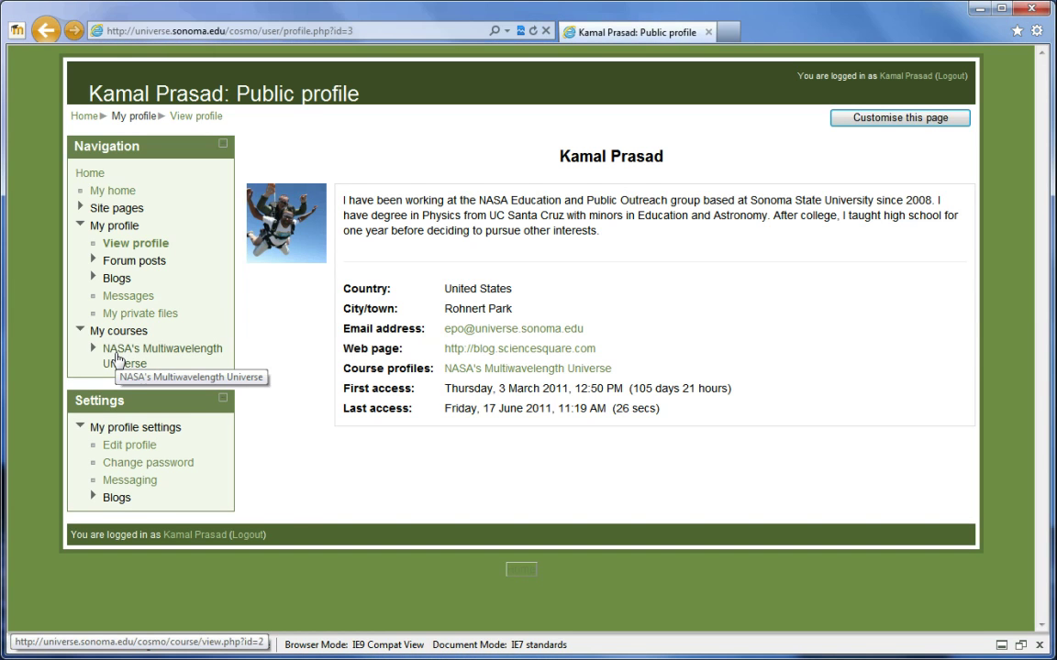
pyautogui.click(117, 360)
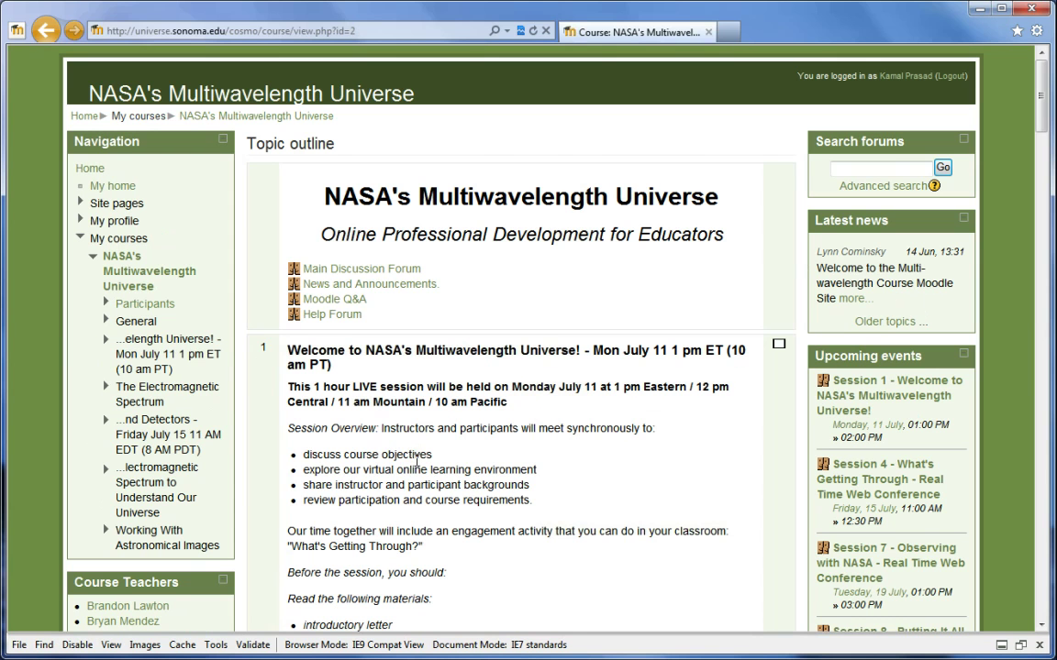
pyautogui.scroll(-2, 418, 458)
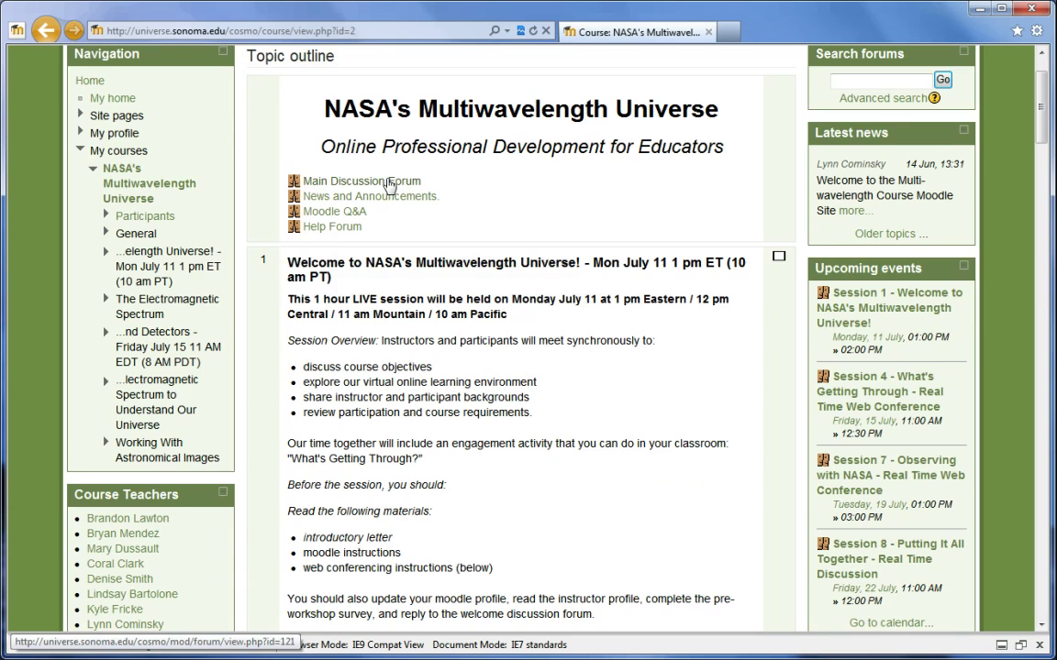
pyautogui.scroll(2, 406, 181)
pyautogui.click(405, 274)
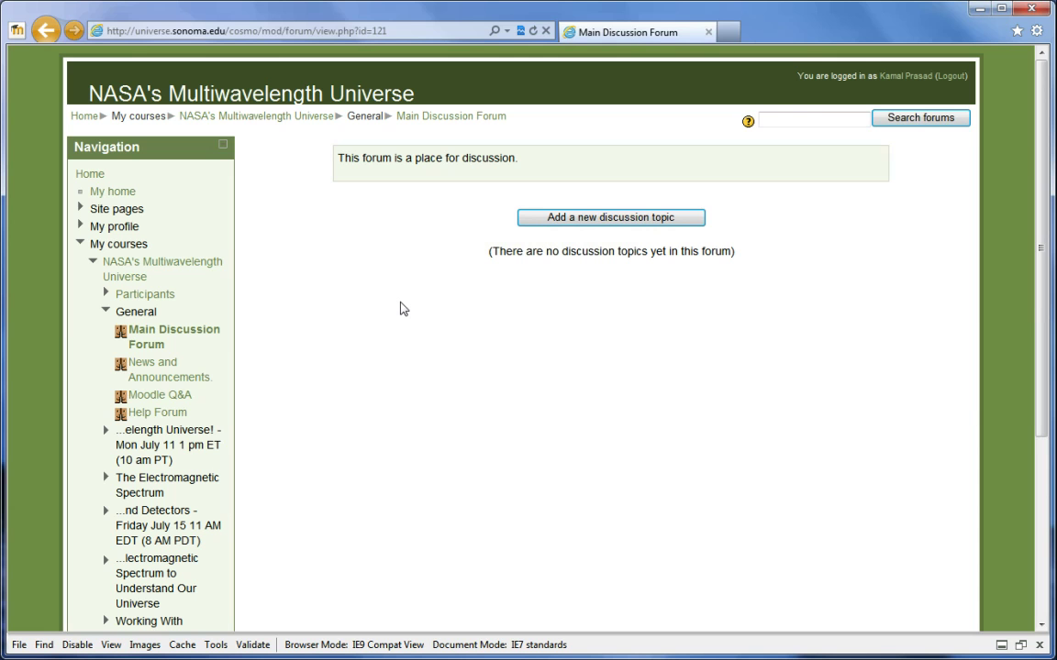
pyautogui.scroll(-3, 400, 309)
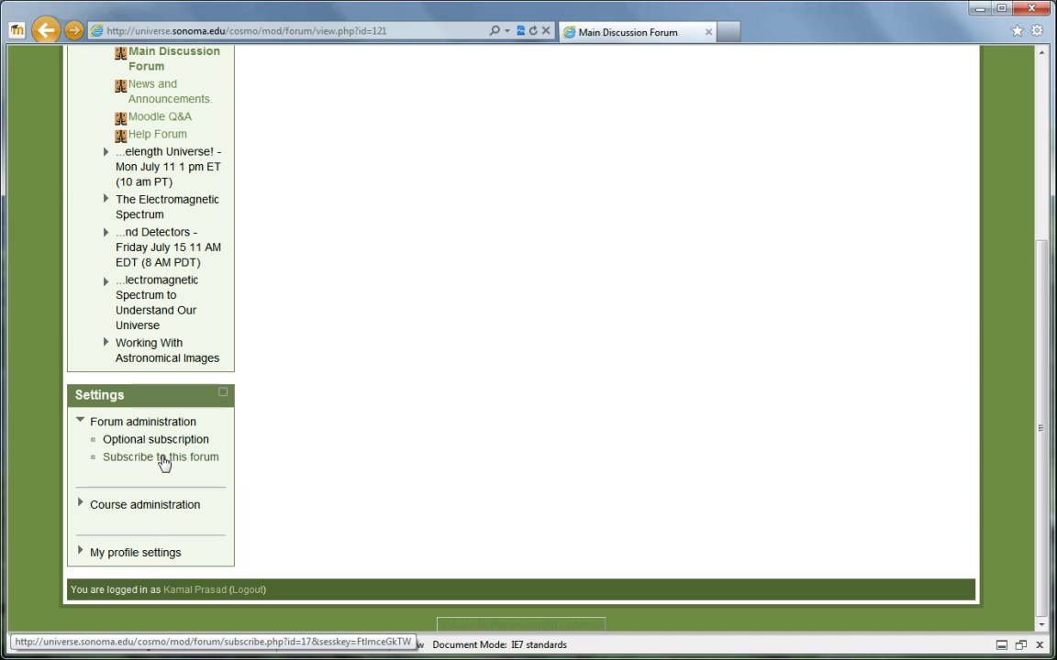
pyautogui.click(163, 463)
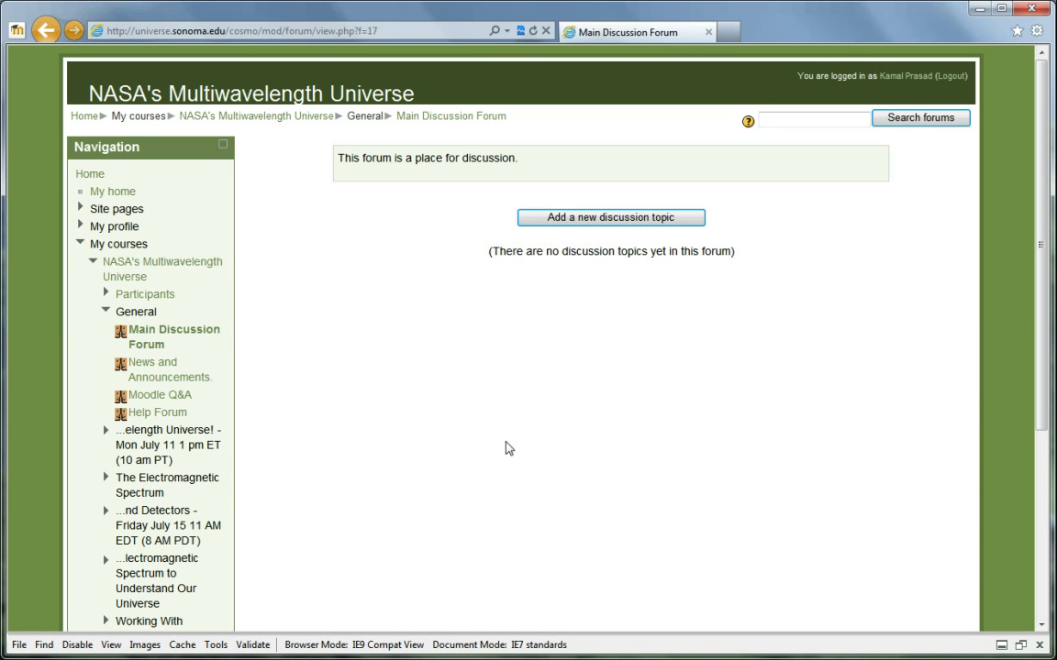
# Step: View the course's News and Announcements, Moodle Q&A and Help Forum in turn
pyautogui.scroll(-2, 509, 447)
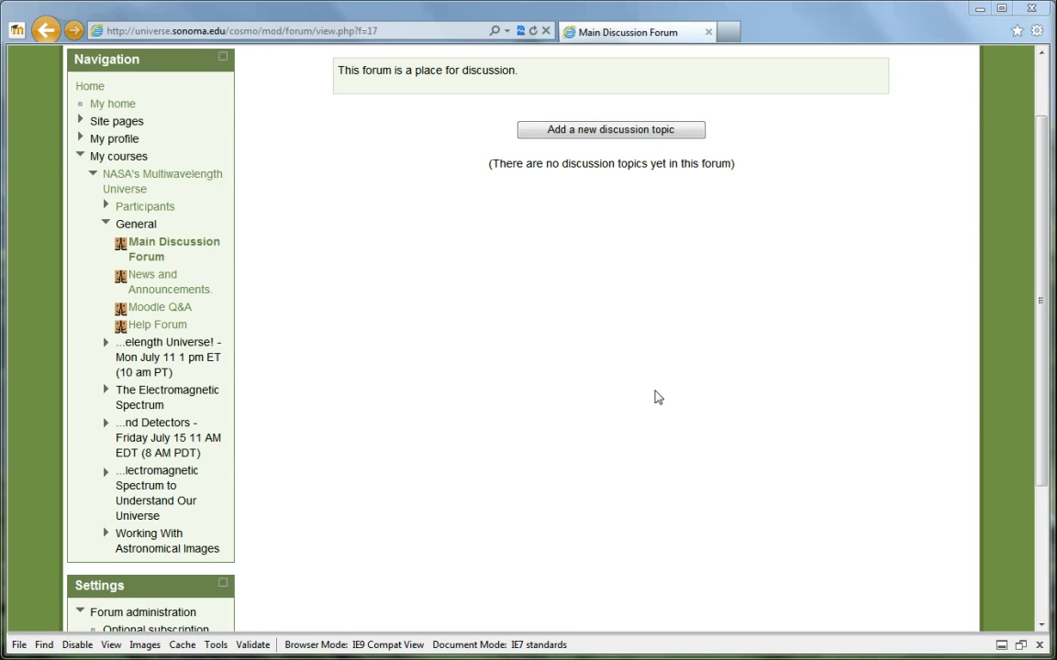
pyautogui.click(203, 284)
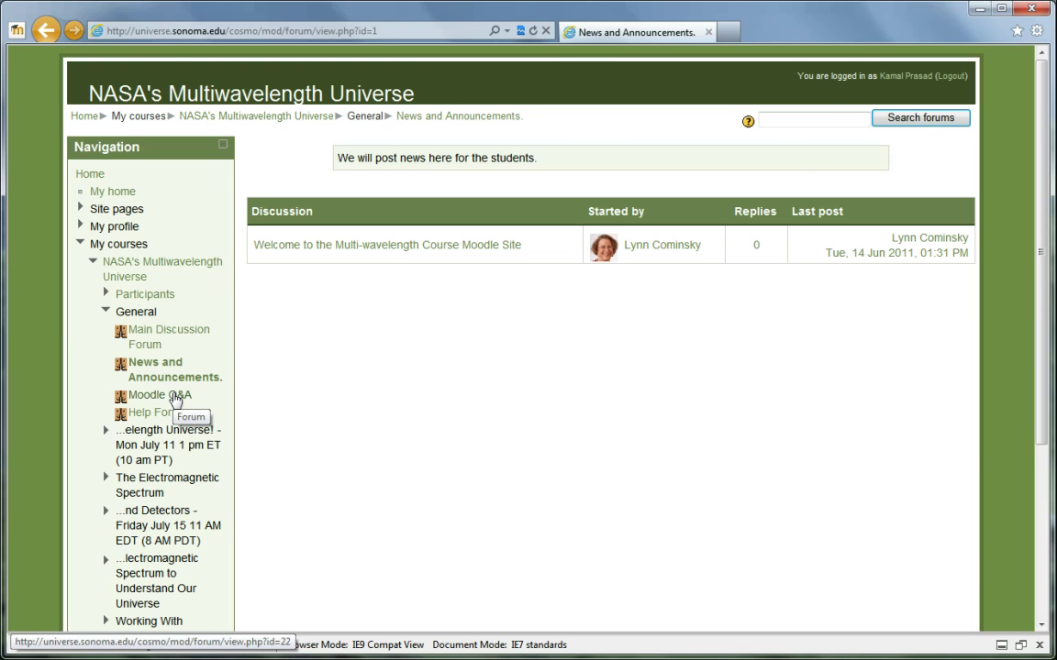
pyautogui.click(176, 396)
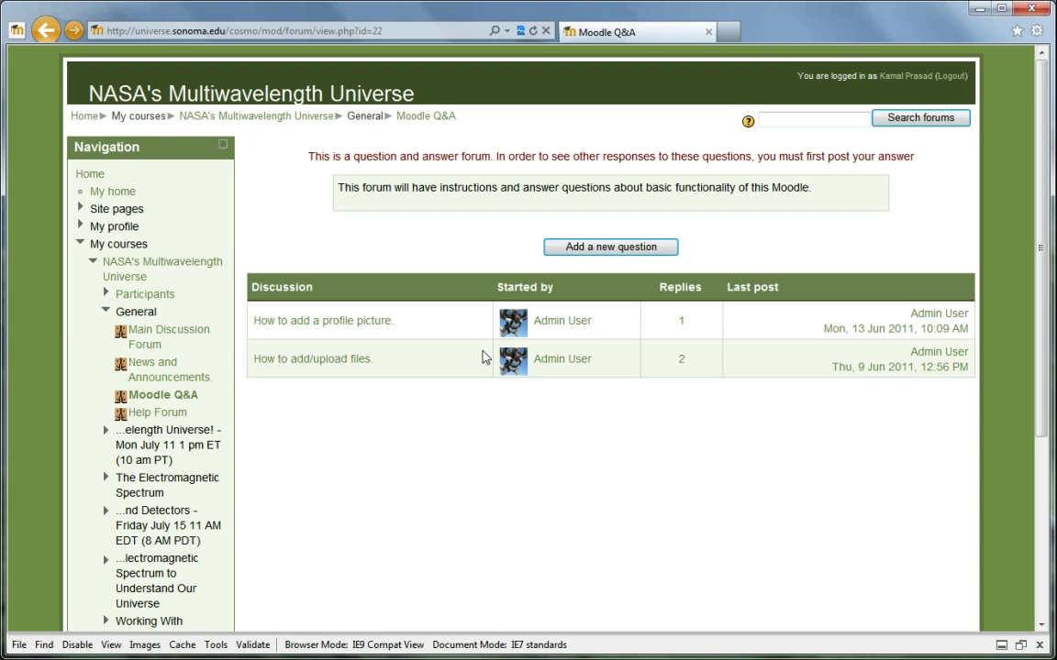
pyautogui.scroll(-3, 485, 358)
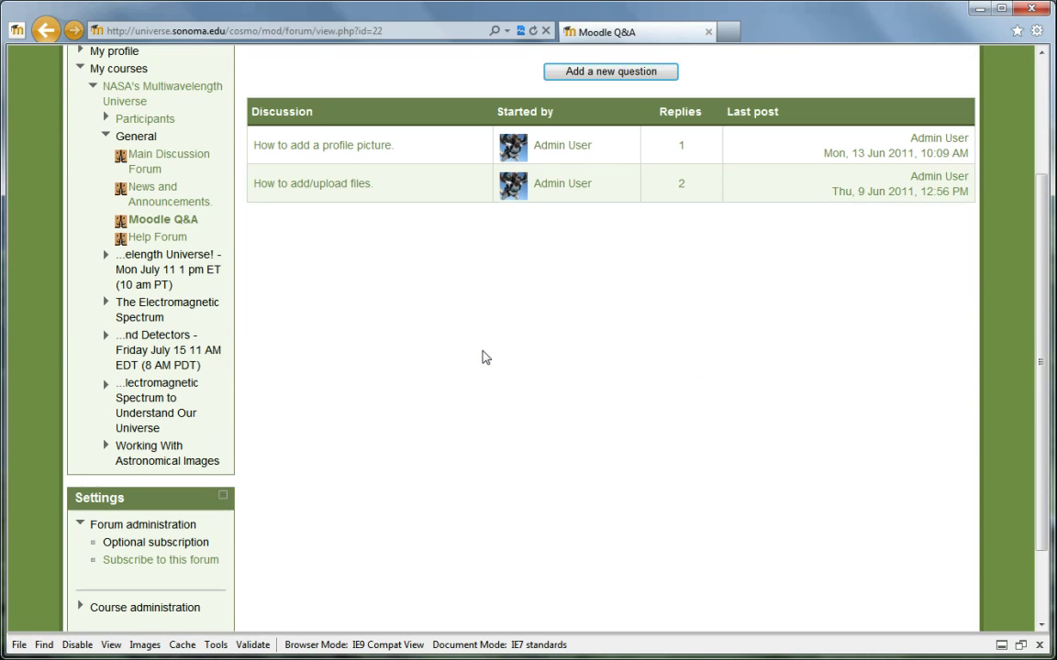
pyautogui.click(167, 236)
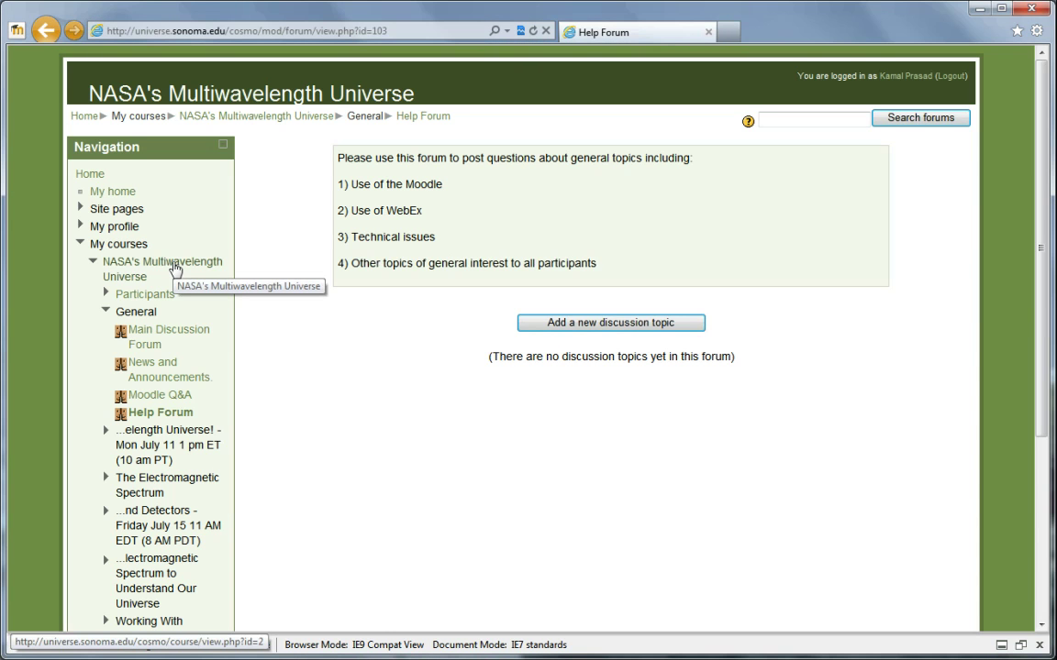
# Step: From the course page, view the profile of the second-to-last listed course teacher and open the message form for that teacher
pyautogui.click(175, 267)
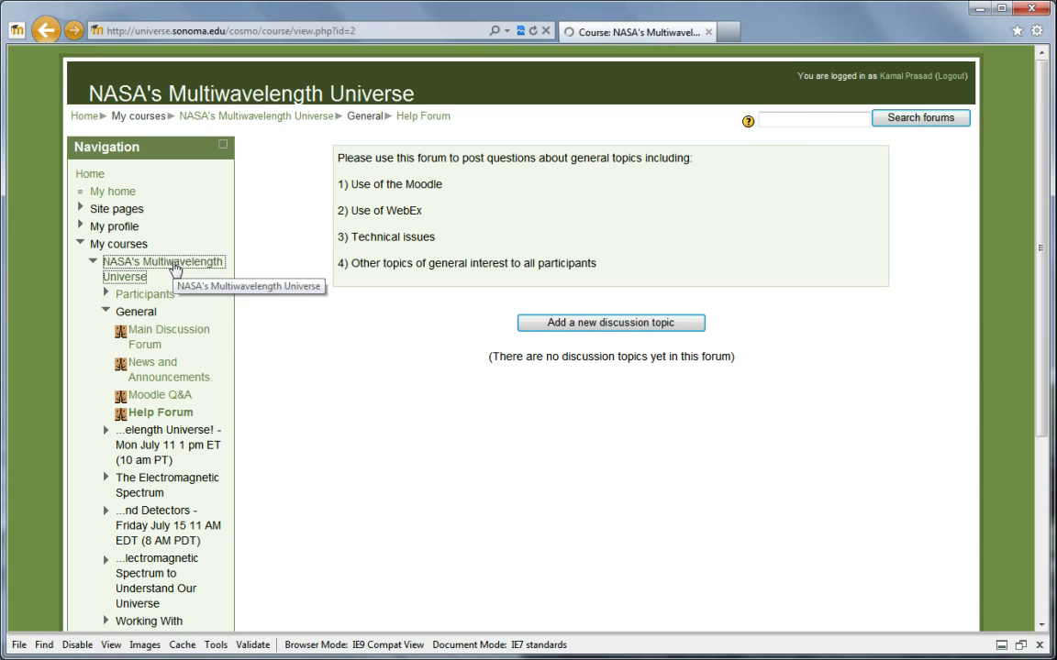
pyautogui.scroll(-2, 365, 388)
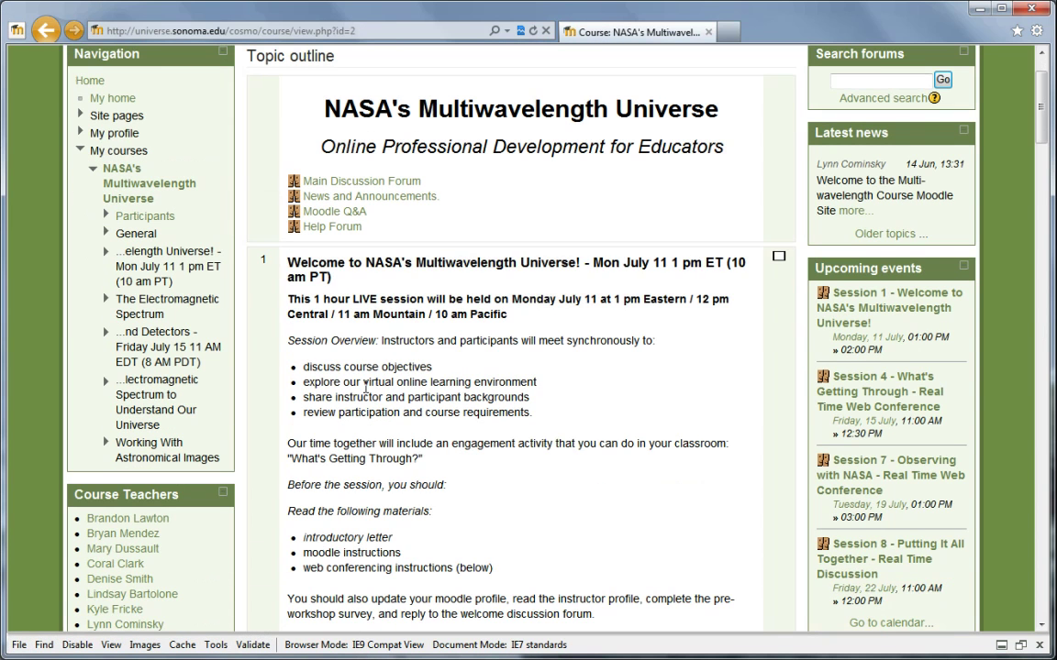
pyautogui.scroll(-3, 365, 388)
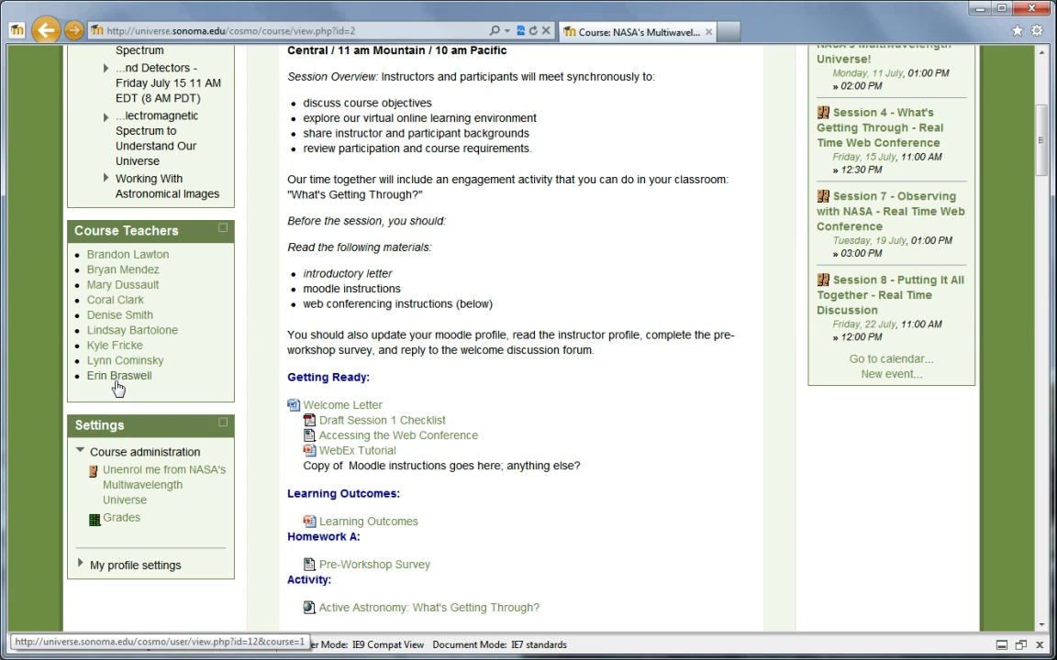
pyautogui.click(112, 362)
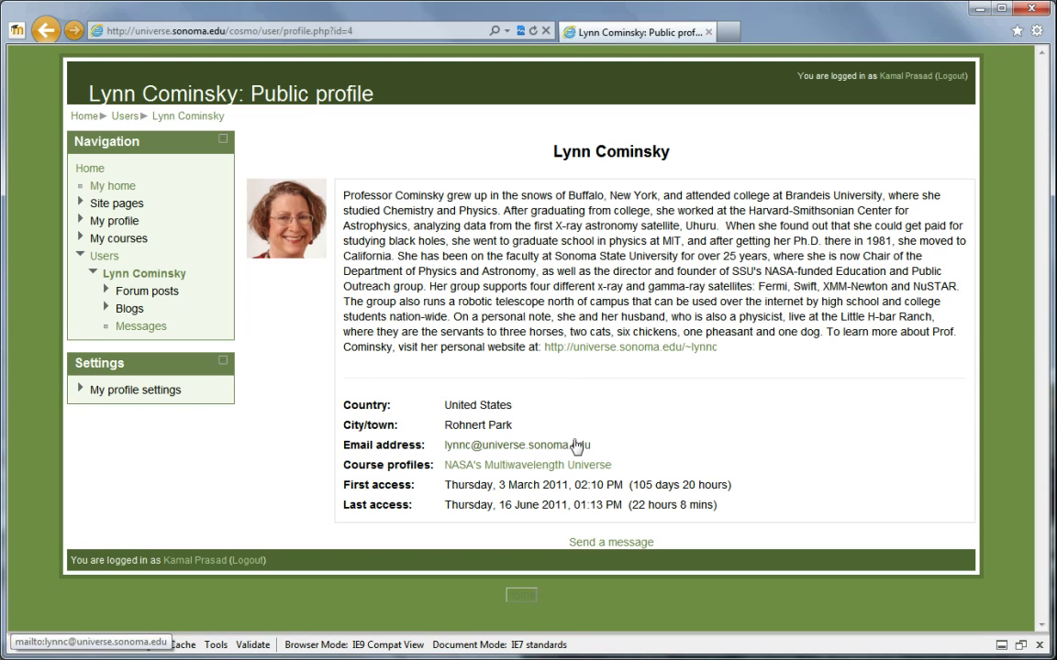
pyautogui.click(620, 543)
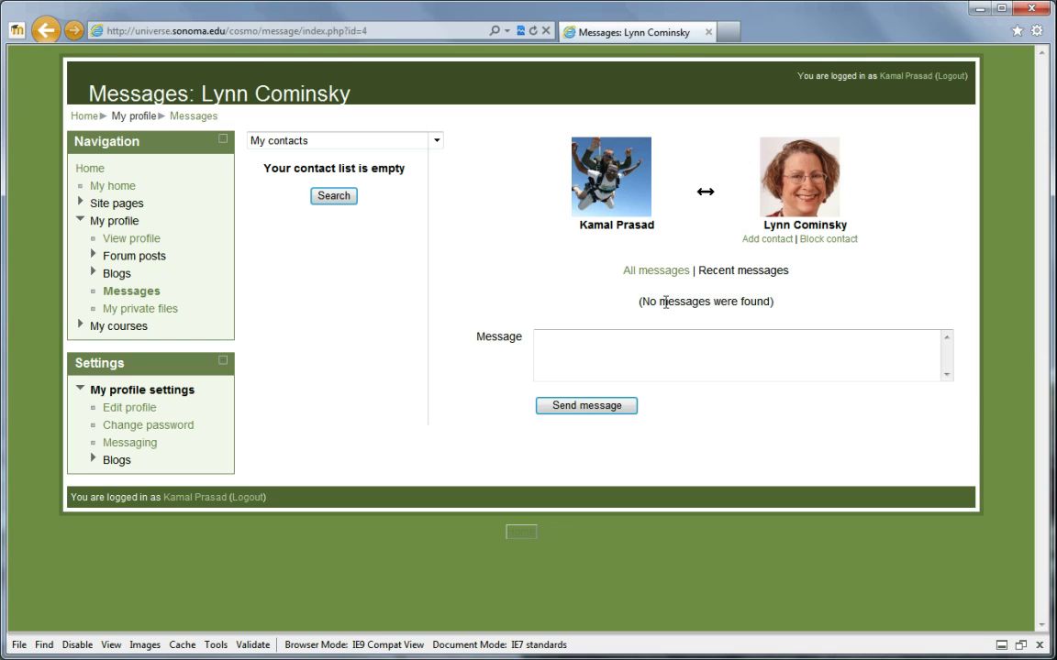
# Step: Return to the NASA's Multiwavelength Universe course page and look over the upcoming events and latest news
pyautogui.click(130, 328)
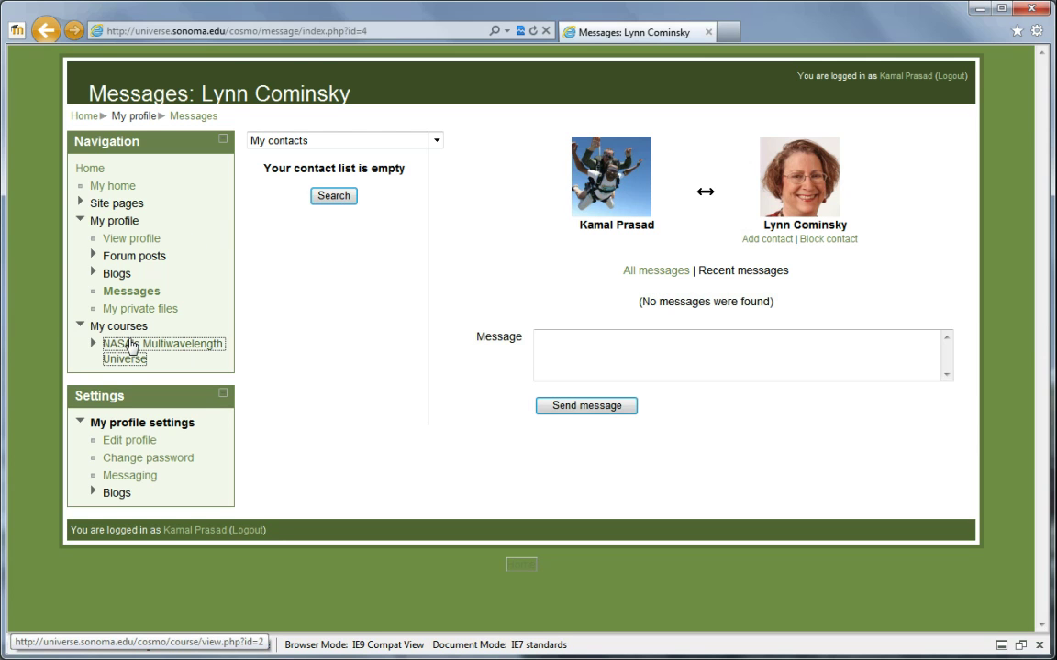
pyautogui.click(131, 344)
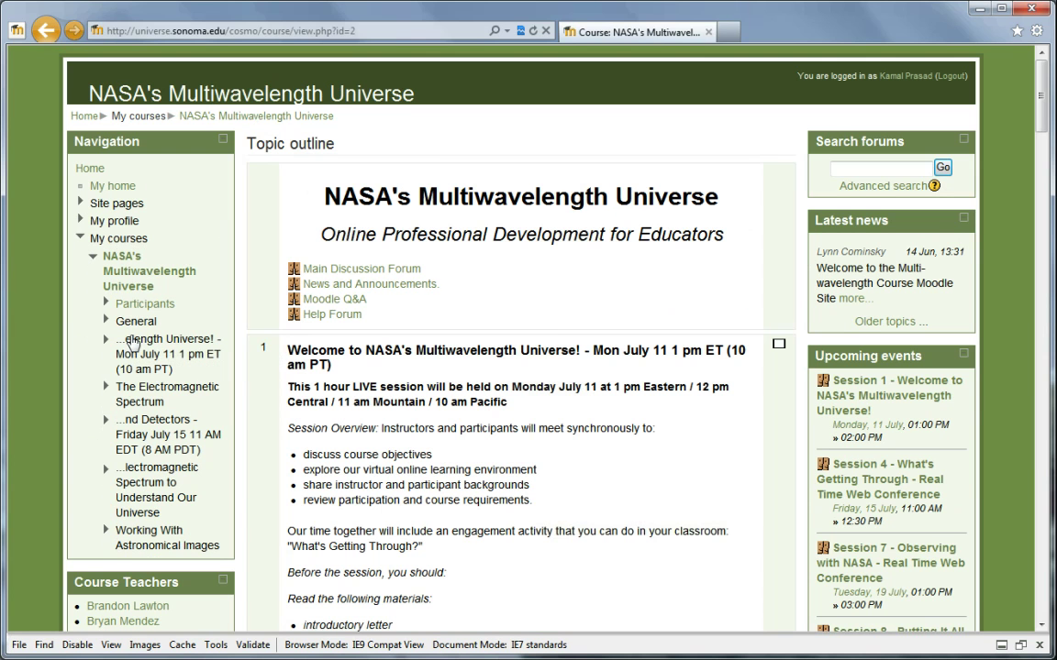
pyautogui.scroll(-4, 610, 356)
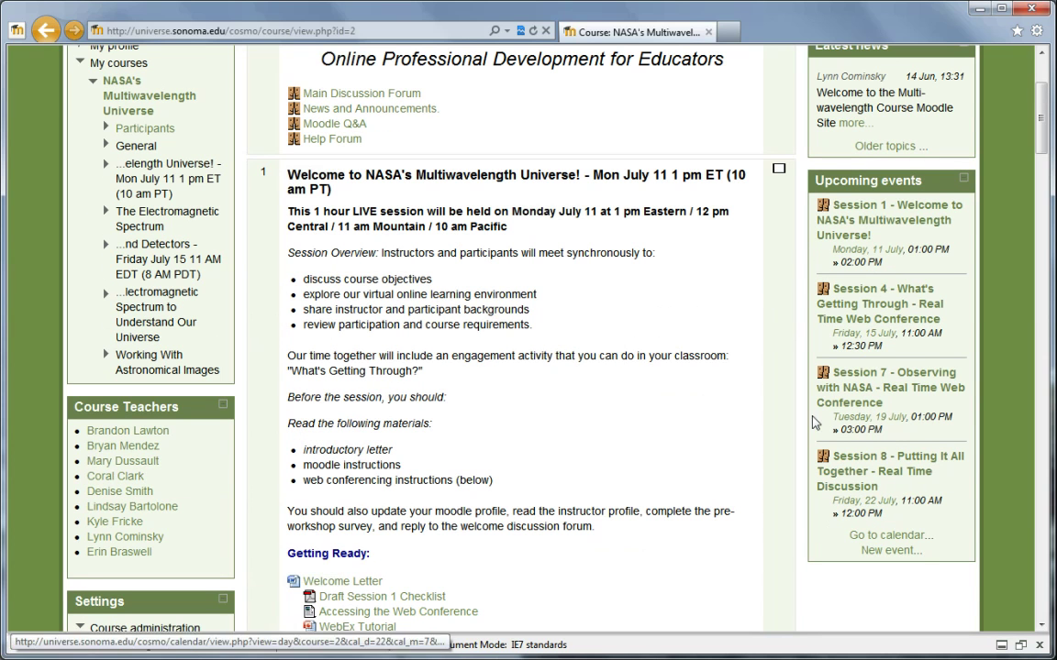
pyautogui.scroll(4, 755, 377)
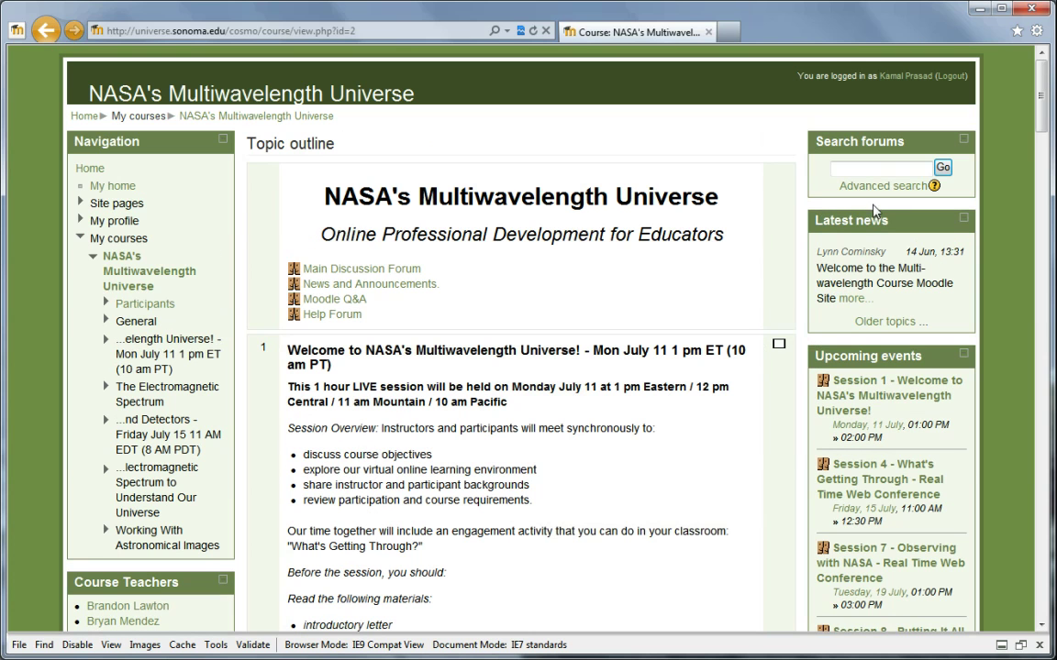